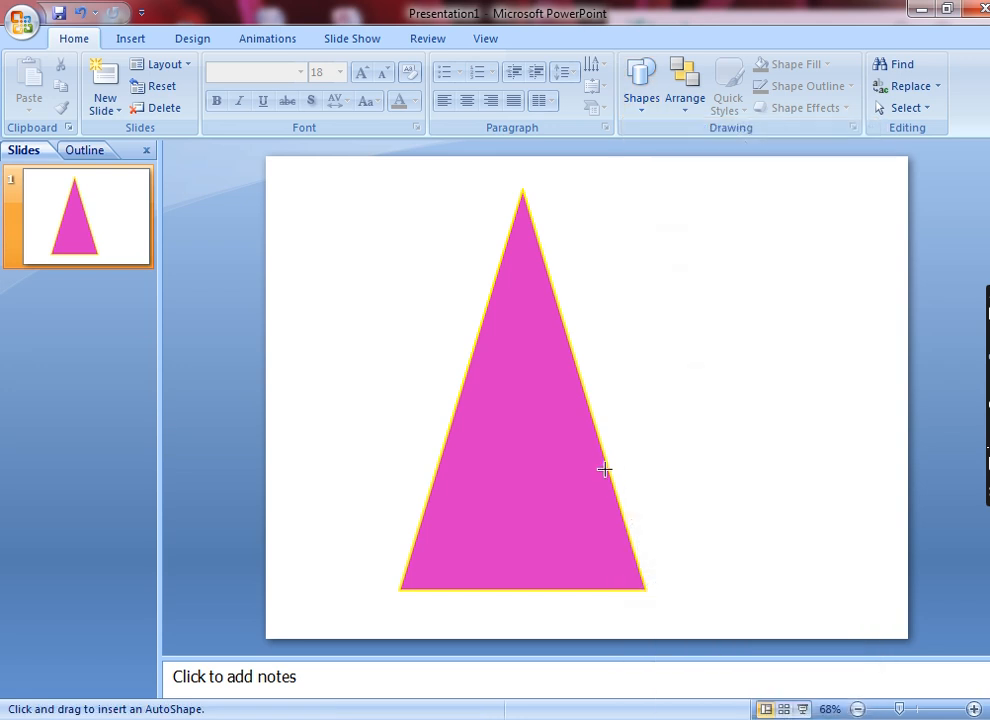
# Draw a rounded rectangle across the lower part of the triangle's right edge and send it to the back.
pyautogui.moveTo(583, 455); pyautogui.dragTo(742, 516)
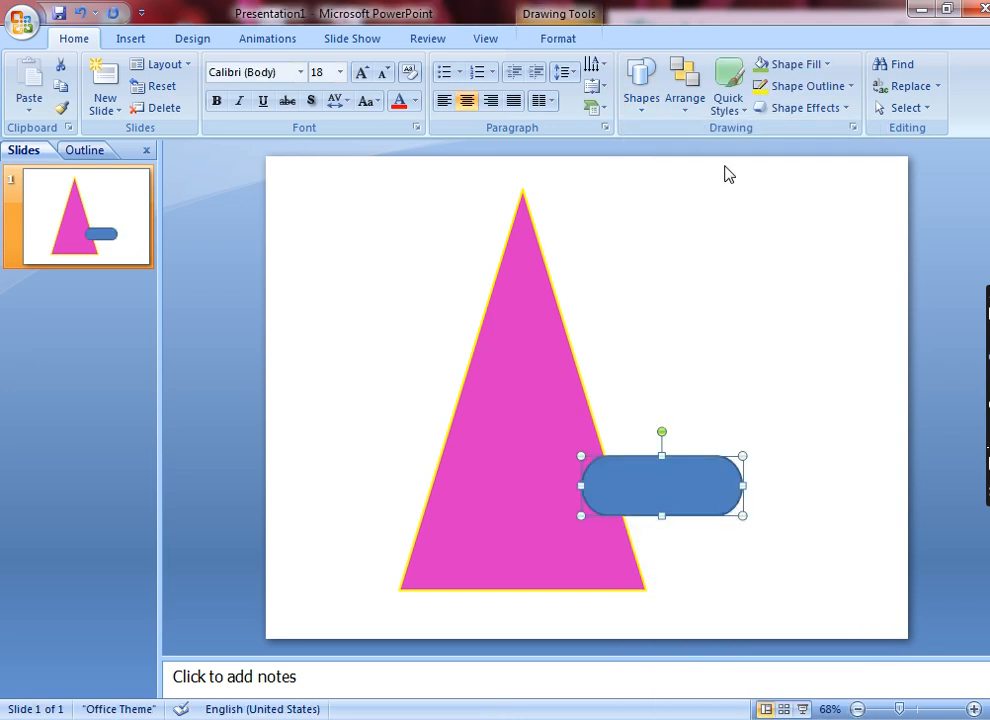
pyautogui.click(687, 104)
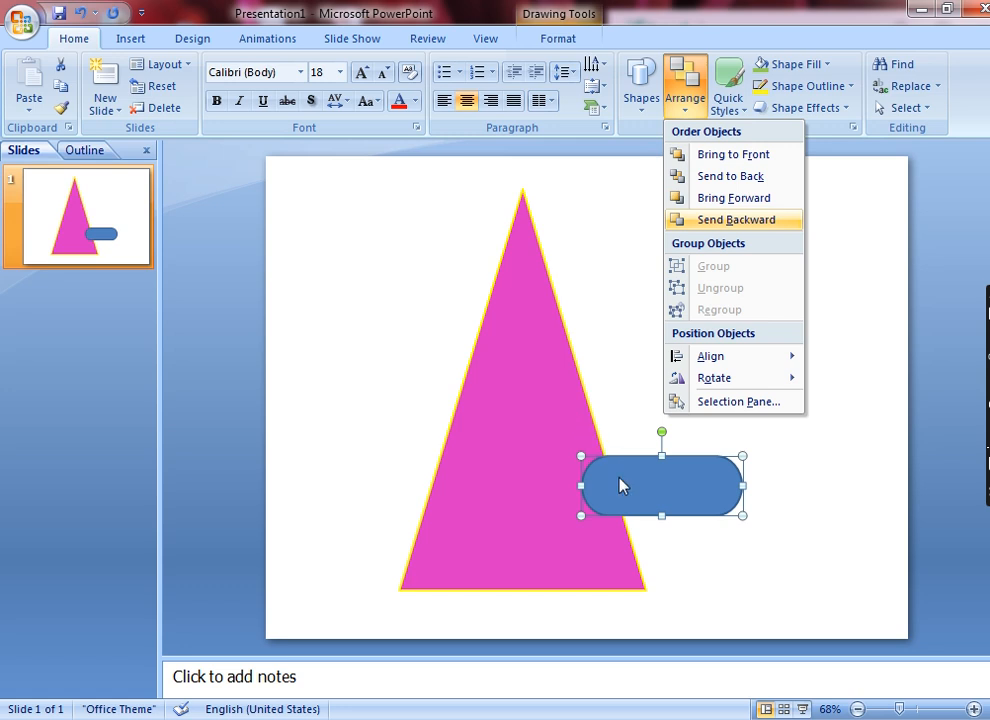
pyautogui.click(745, 188)
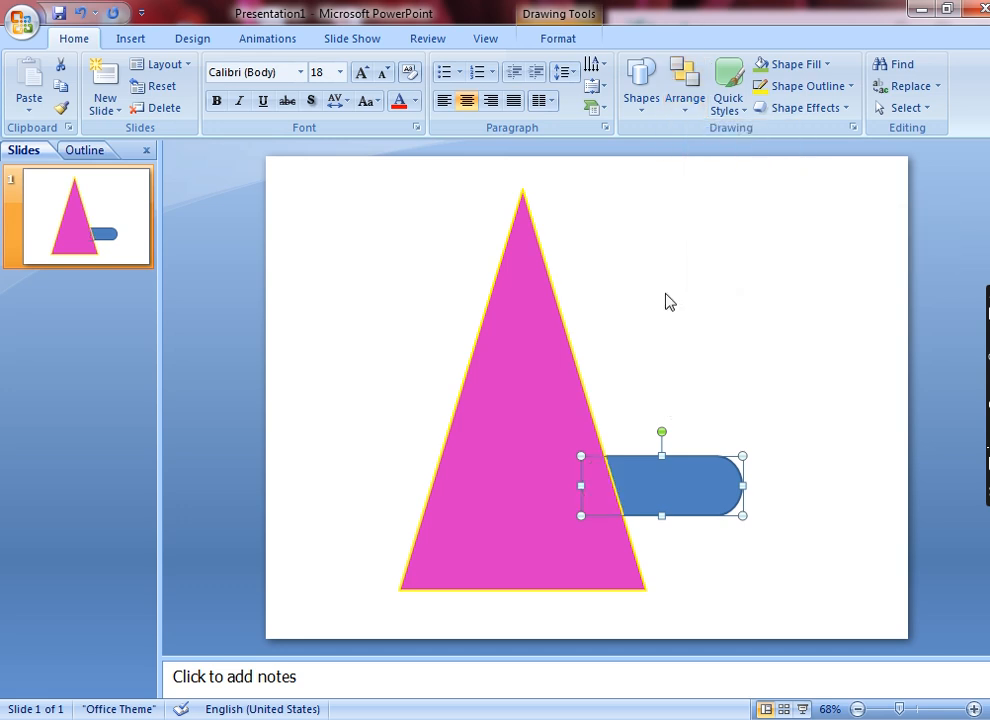
# Bring the rounded rectangle in front of the triangle and position it across the triangle's right edge.
pyautogui.moveTo(625, 491); pyautogui.dragTo(527, 446)
pyautogui.click(685, 105)
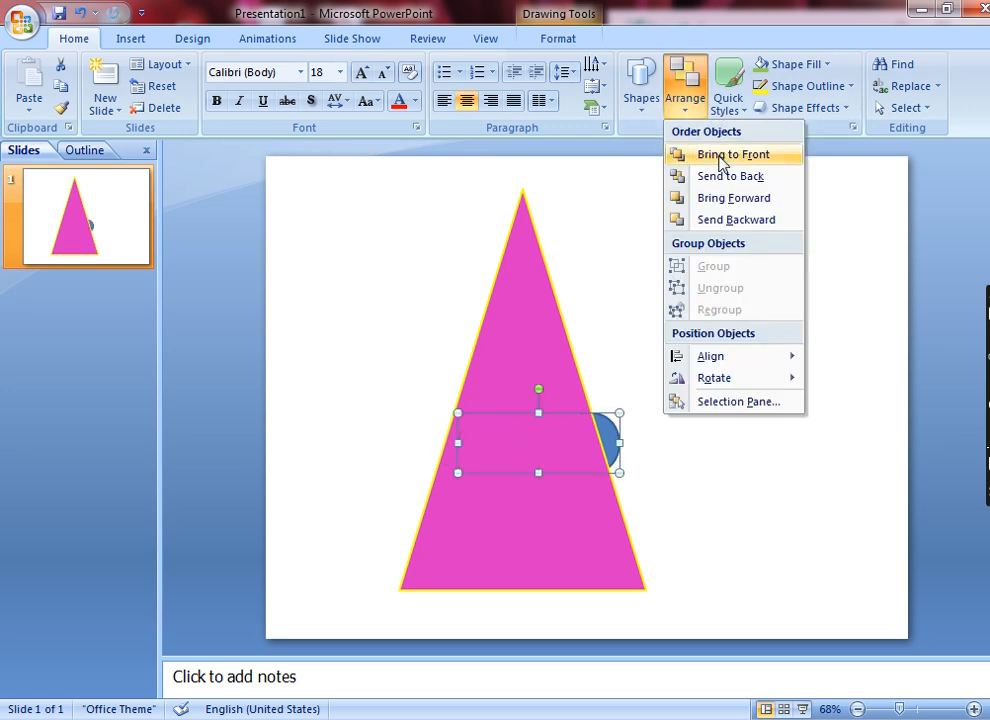
pyautogui.click(722, 163)
pyautogui.moveTo(553, 427); pyautogui.dragTo(608, 448)
pyautogui.click(688, 105)
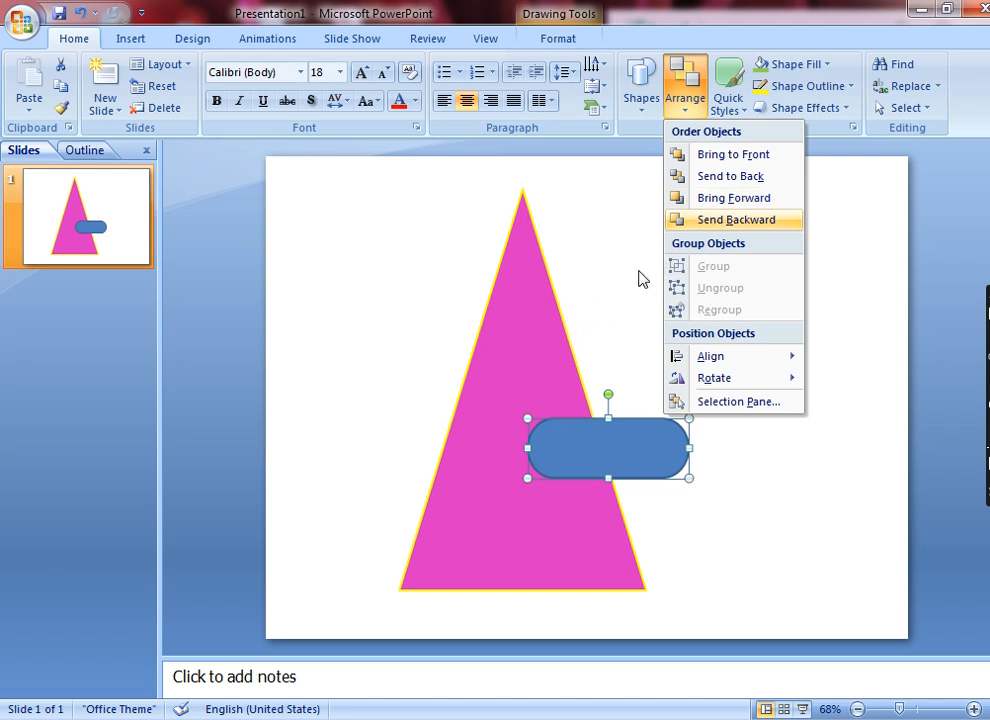
pyautogui.click(577, 435)
# Duplicate the blue rounded rectangle and place the copy just above the original across the triangle's right edge.
pyautogui.rightClick(575, 433)
pyautogui.click(605, 466)
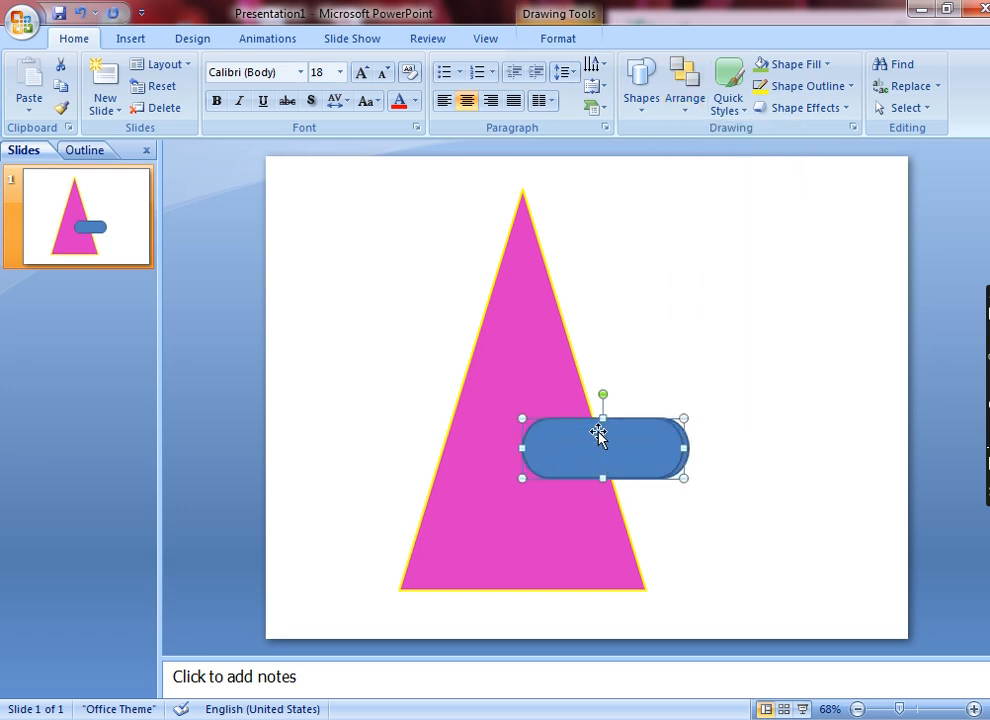
pyautogui.moveTo(601, 435); pyautogui.dragTo(595, 343)
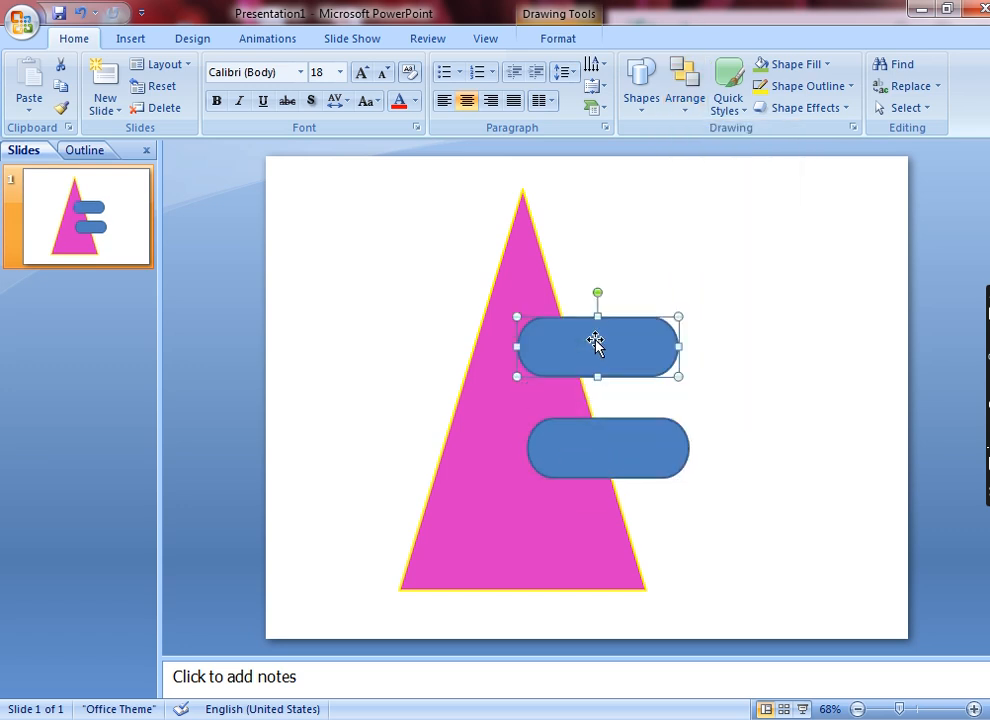
# Group the two blue rounded rectangles and shift the group slightly up and to the right.
pyautogui.click(696, 95)
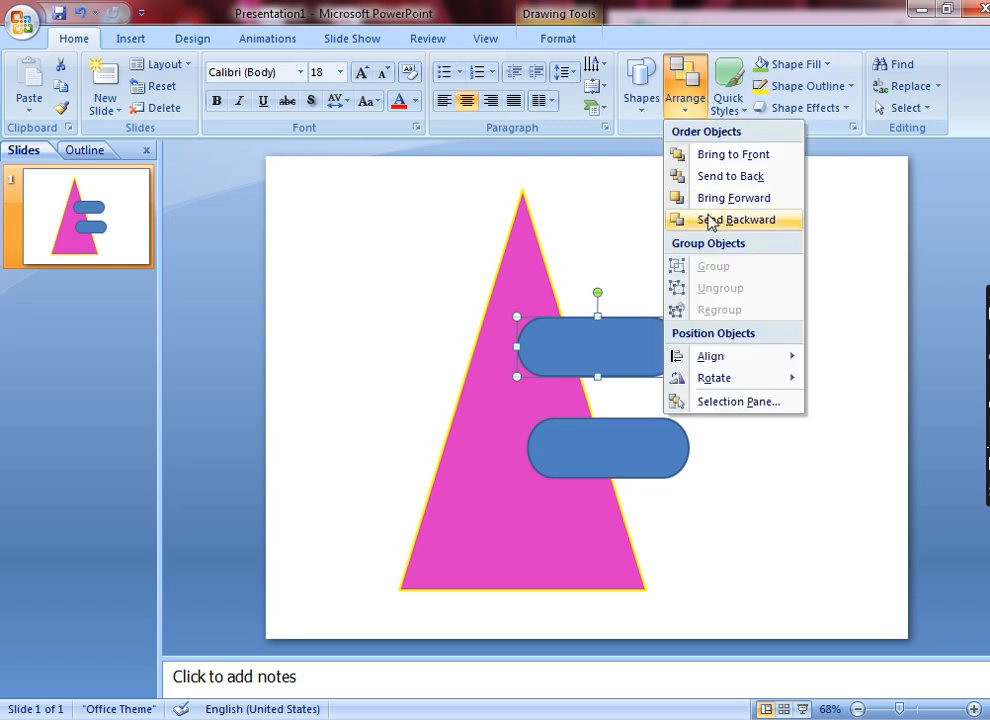
pyautogui.click(602, 429)
pyautogui.keyDown('shift'); pyautogui.click(603, 426); pyautogui.keyUp('shift')
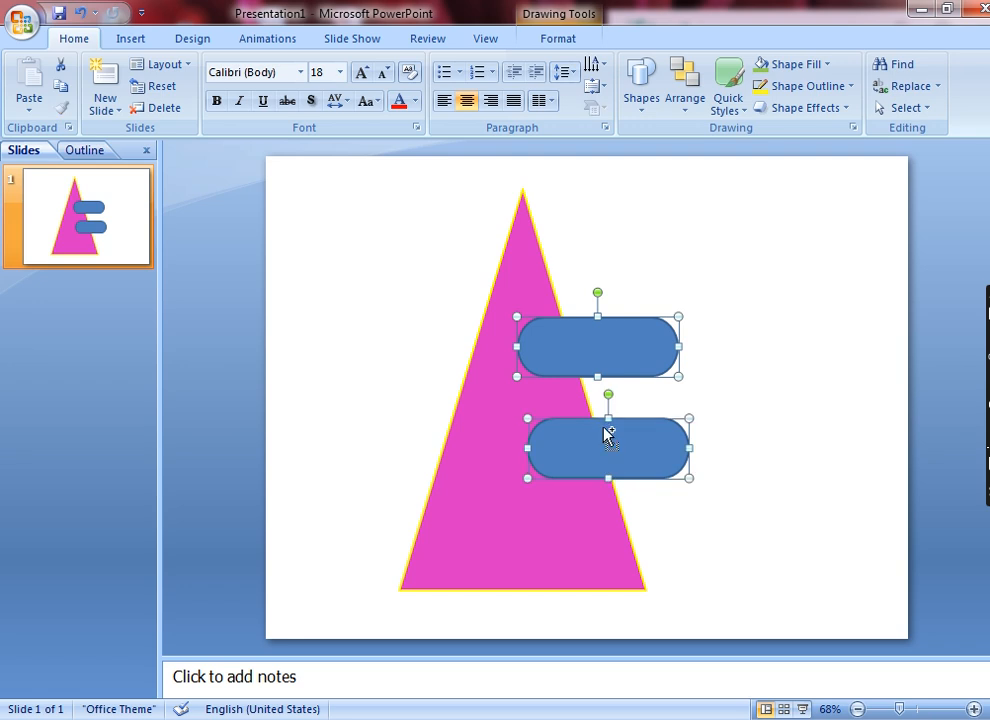
pyautogui.click(686, 108)
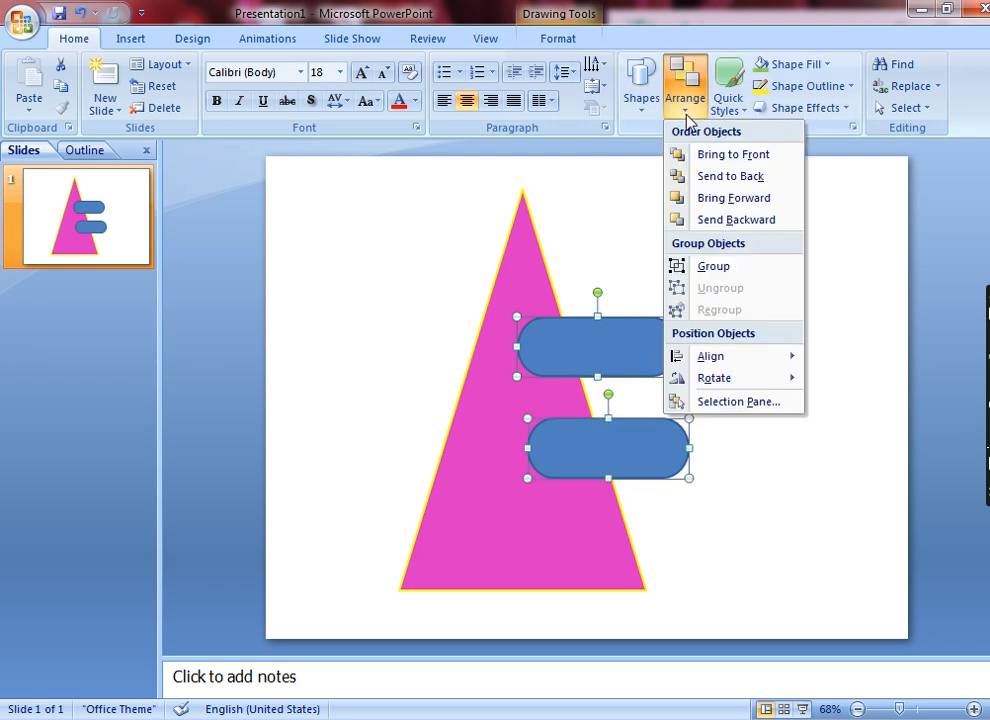
pyautogui.click(705, 268)
pyautogui.moveTo(603, 359)
pyautogui.mouseDown()
pyautogui.moveTo(726, 310)
pyautogui.moveTo(601, 358)
pyautogui.mouseUp()
# Ungroup the two blue rounded rectangles and regroup them.
pyautogui.click(689, 110)
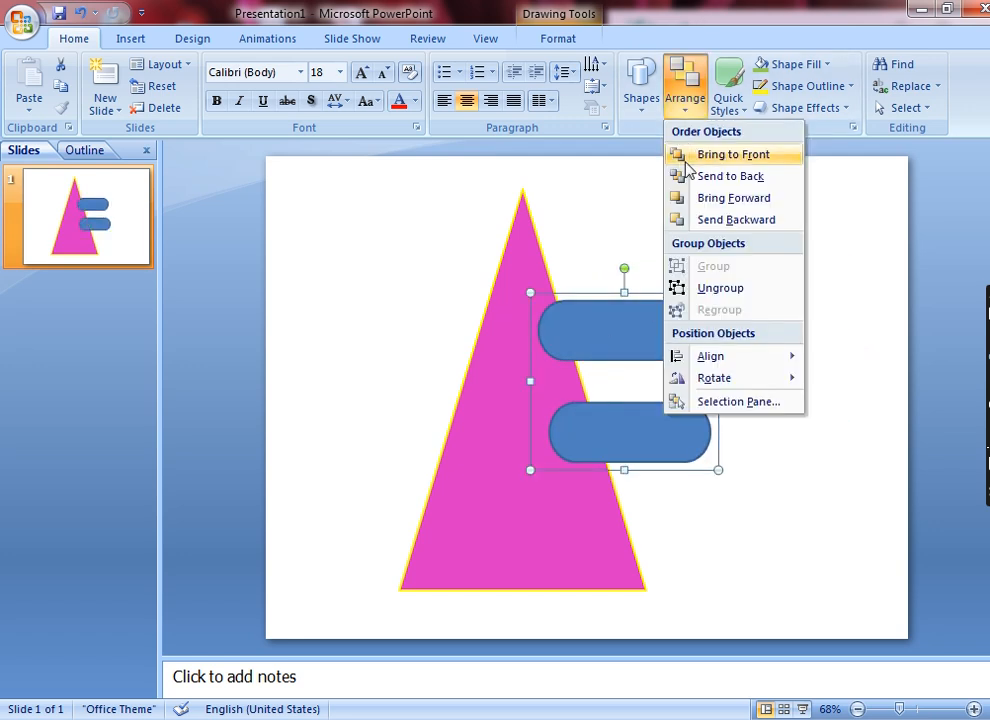
pyautogui.click(722, 289)
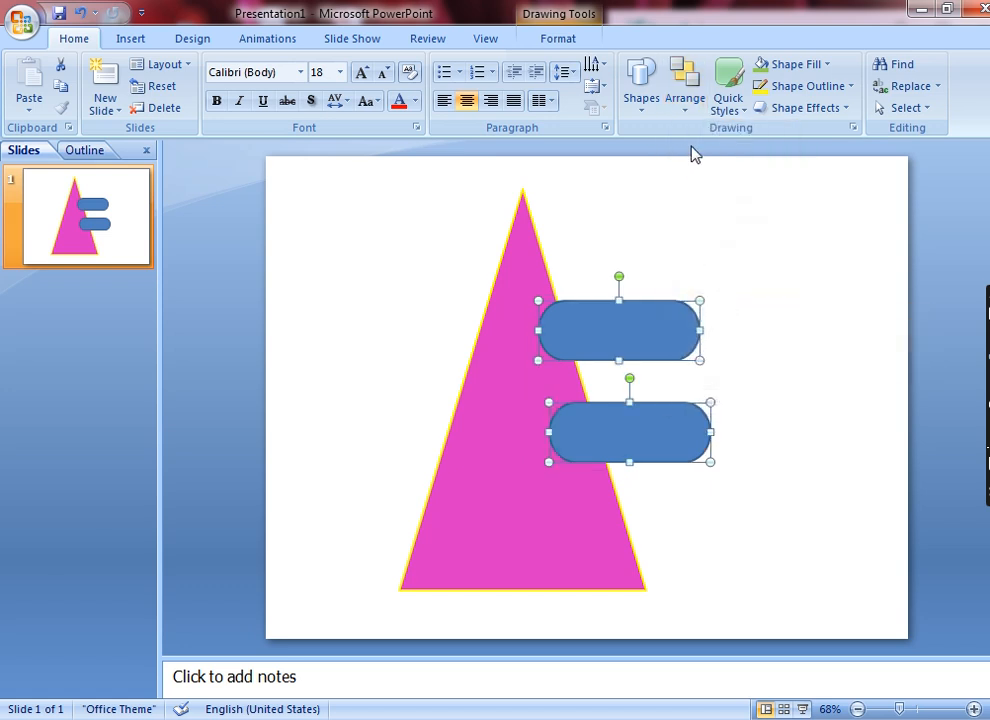
pyautogui.click(686, 110)
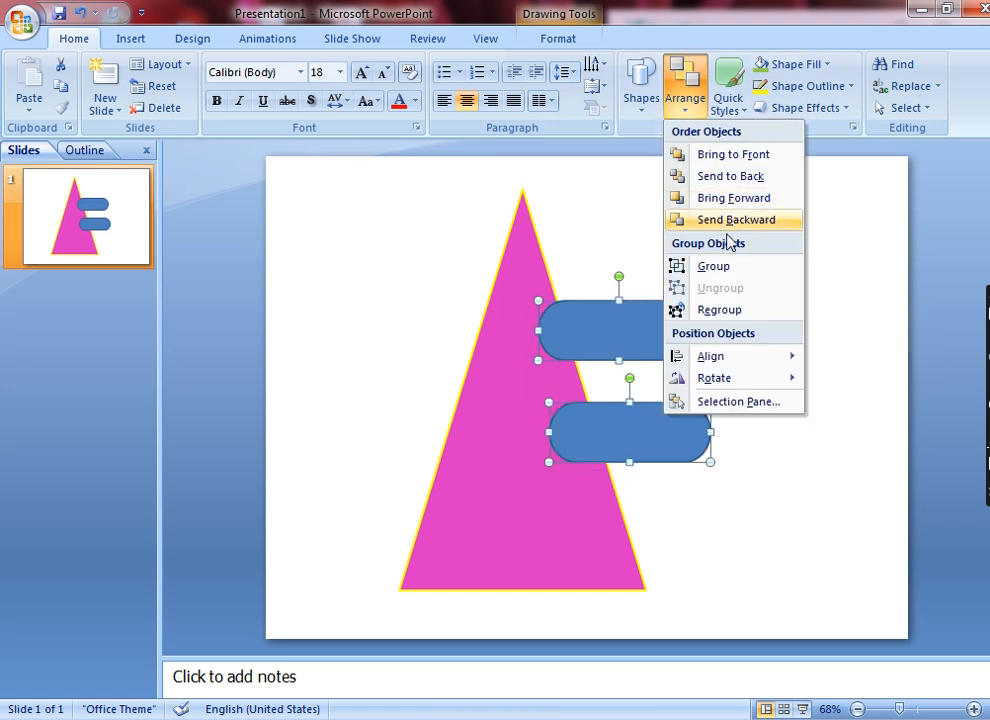
pyautogui.click(735, 312)
# Align the grouped rounded rectangles to the slide's left edge, and afterwards to its horizontal center.
pyautogui.click(689, 112)
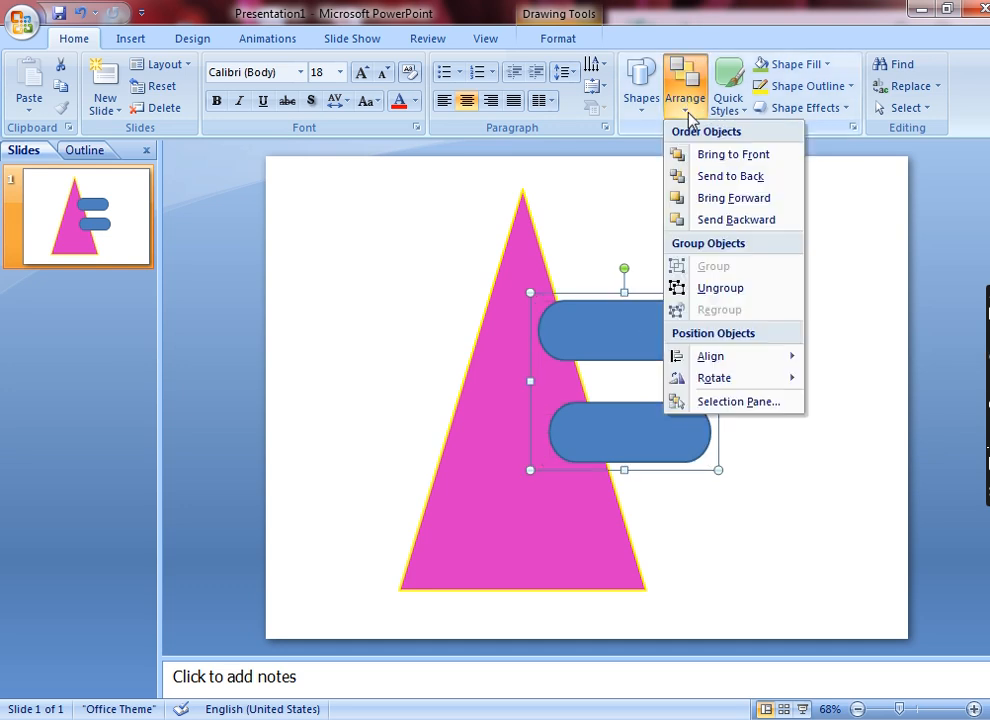
pyautogui.moveTo(767, 362)
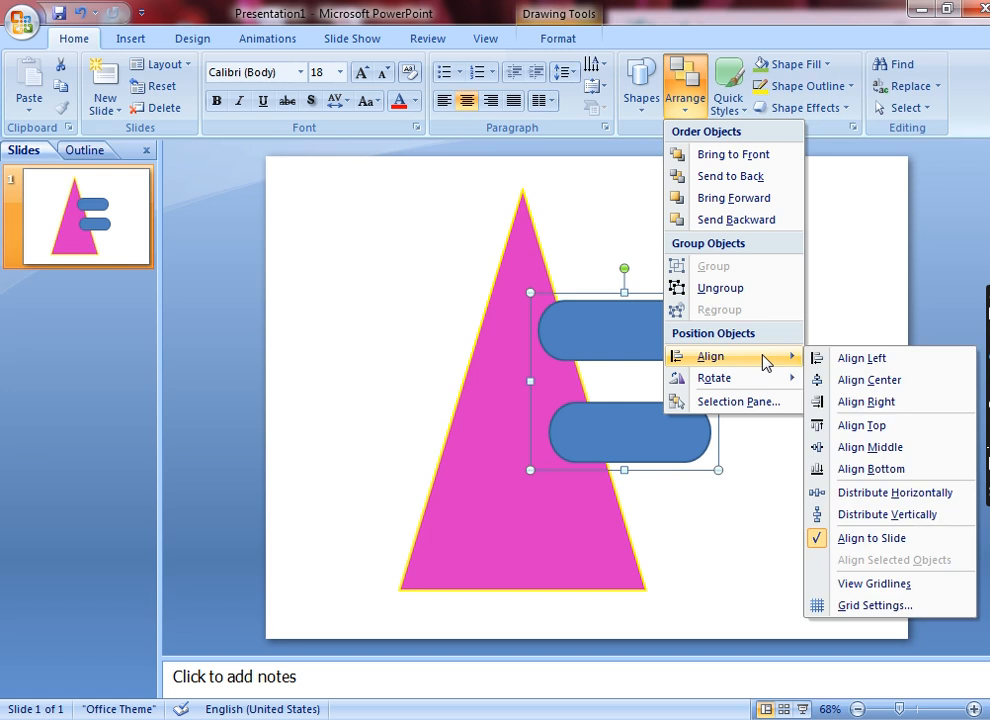
pyautogui.click(847, 362)
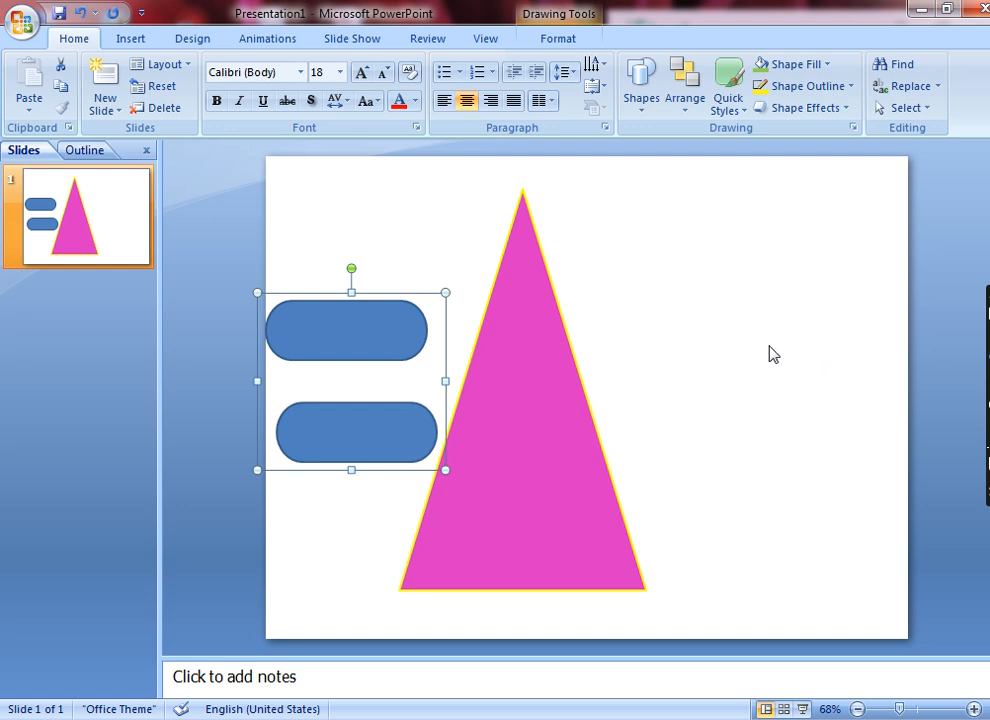
pyautogui.click(686, 105)
pyautogui.moveTo(795, 357)
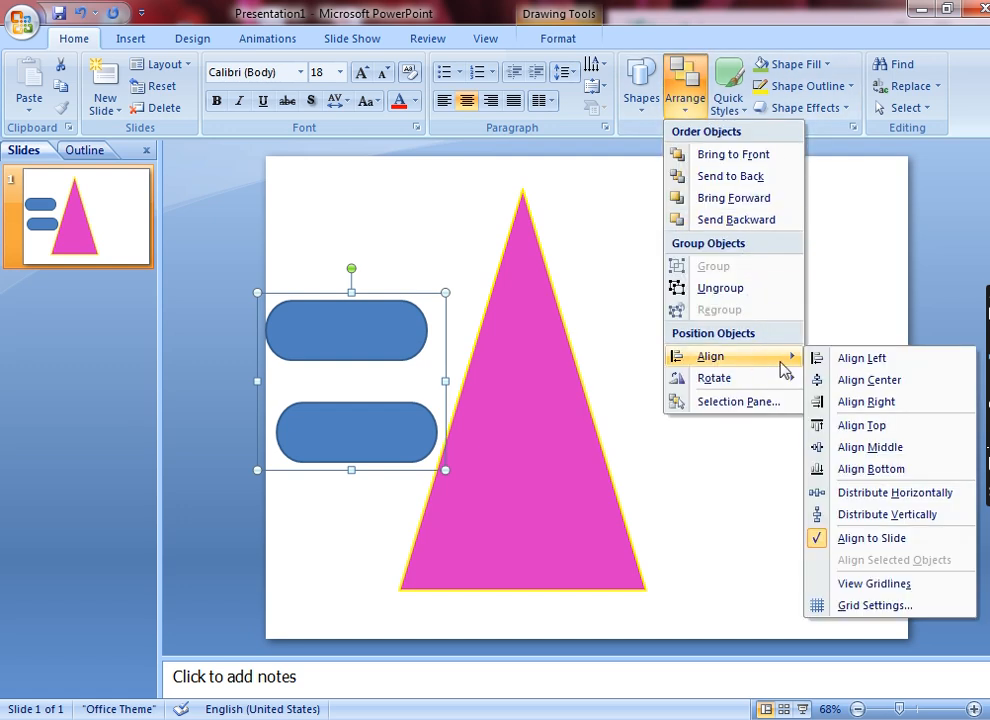
pyautogui.click(874, 384)
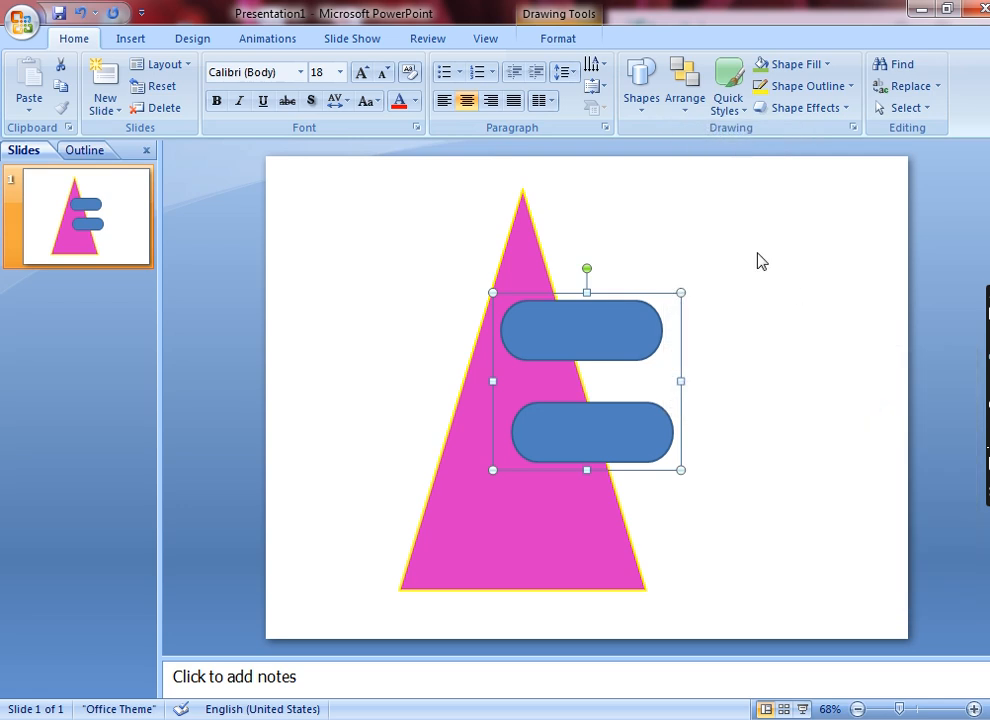
# Align the grouped rounded rectangles to the right edge and the top of the slide.
pyautogui.click(690, 105)
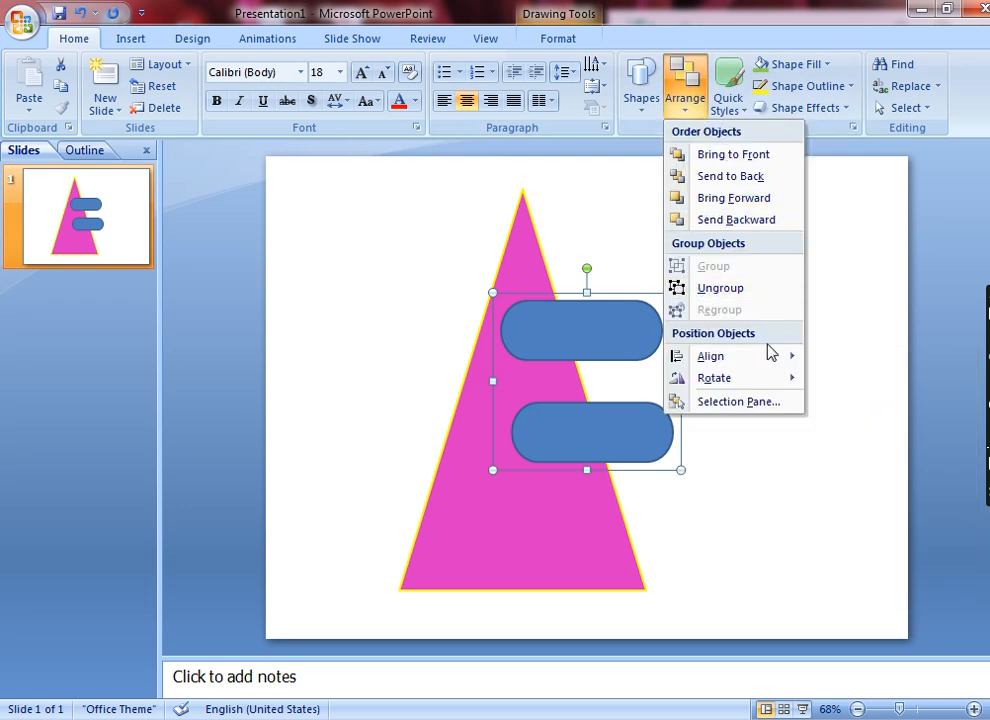
pyautogui.moveTo(772, 357)
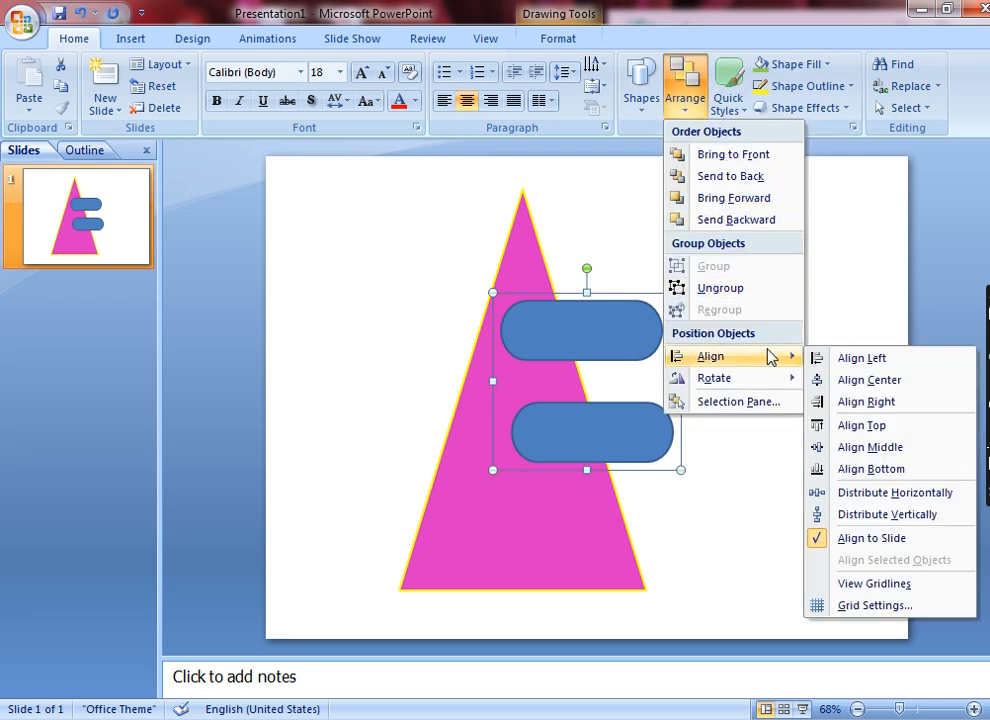
pyautogui.click(857, 404)
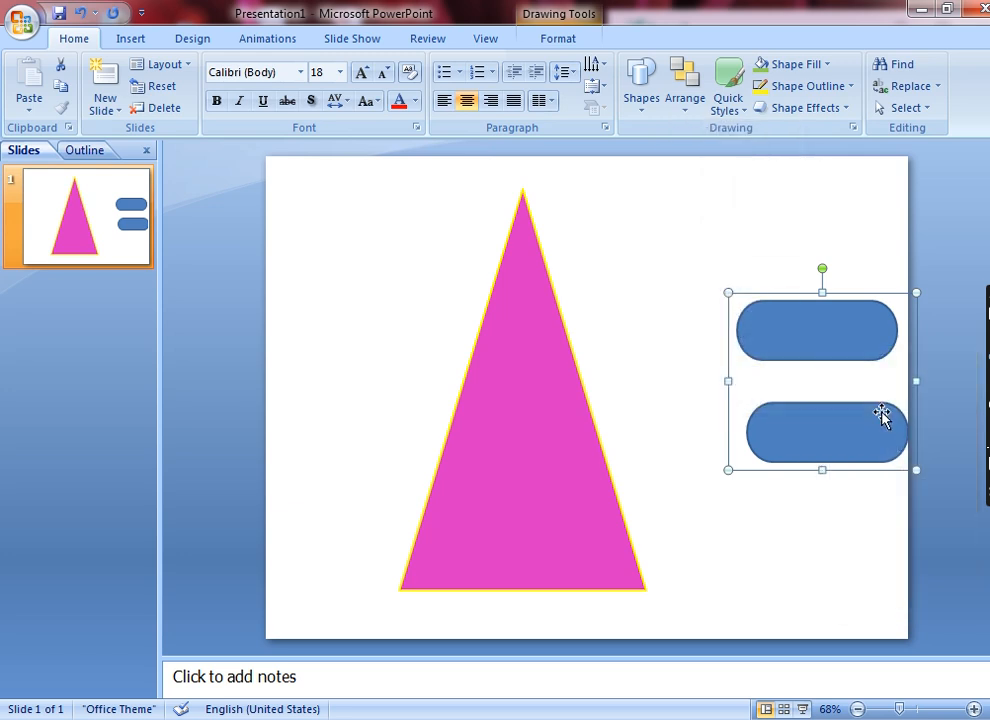
pyautogui.click(686, 105)
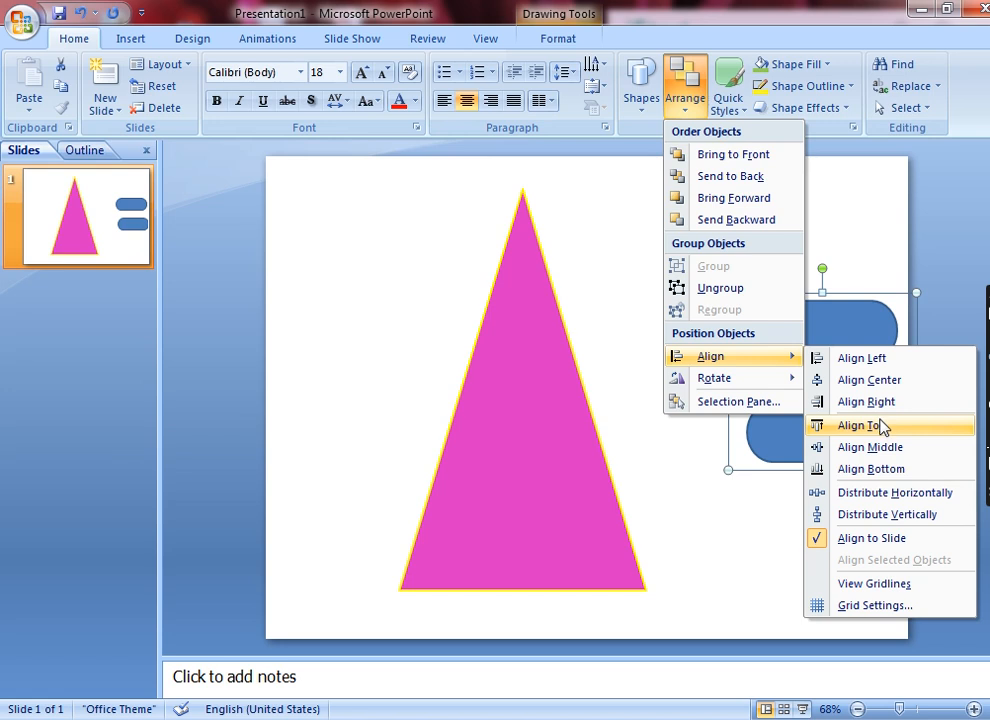
pyautogui.click(880, 428)
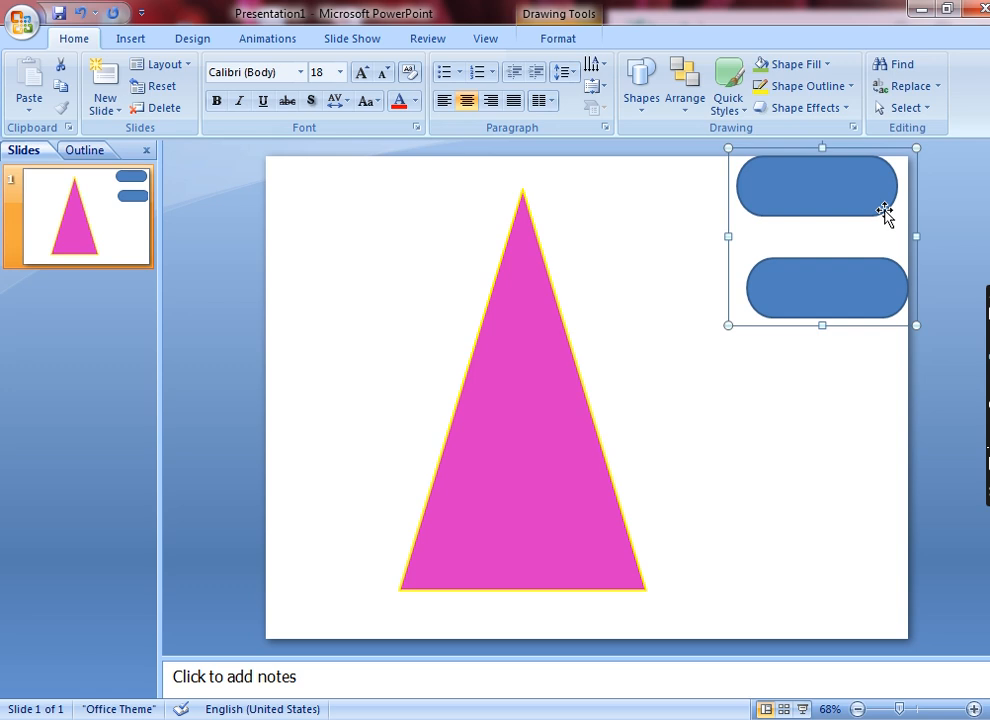
# Align the grouped rounded rectangles to the slide's vertical middle and then to its bottom edge.
pyautogui.click(687, 108)
pyautogui.moveTo(785, 362)
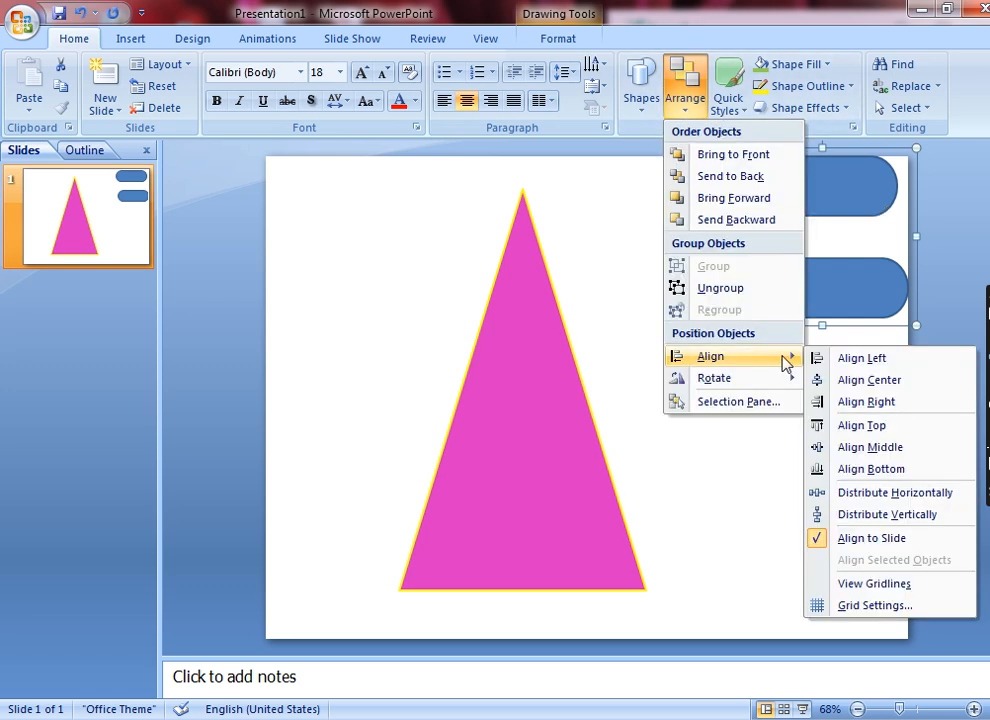
pyautogui.click(866, 447)
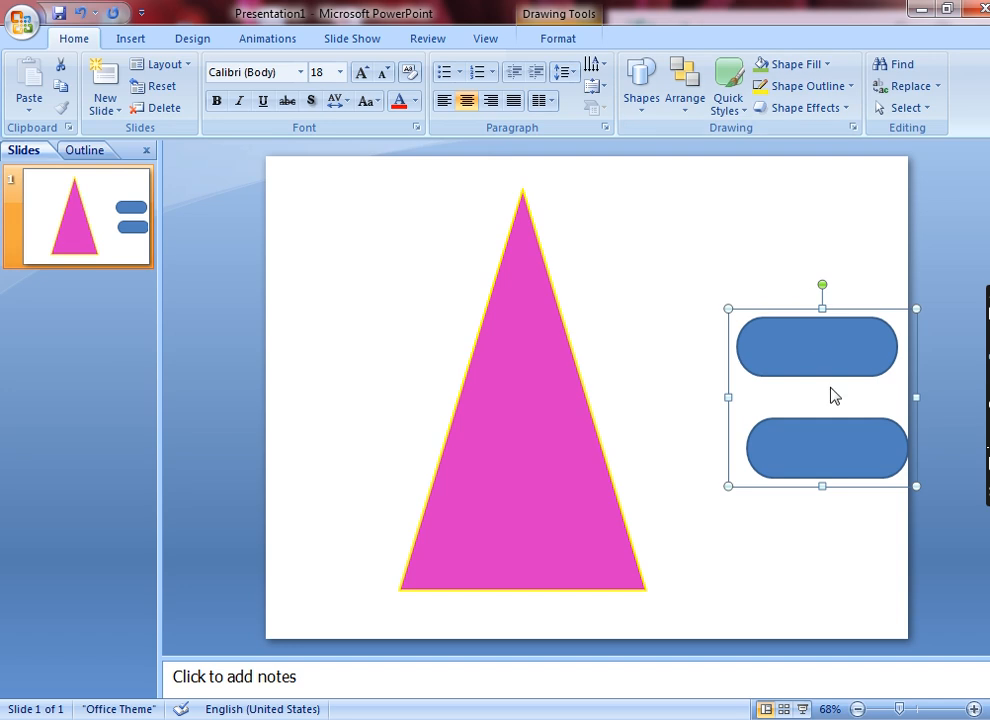
pyautogui.click(688, 106)
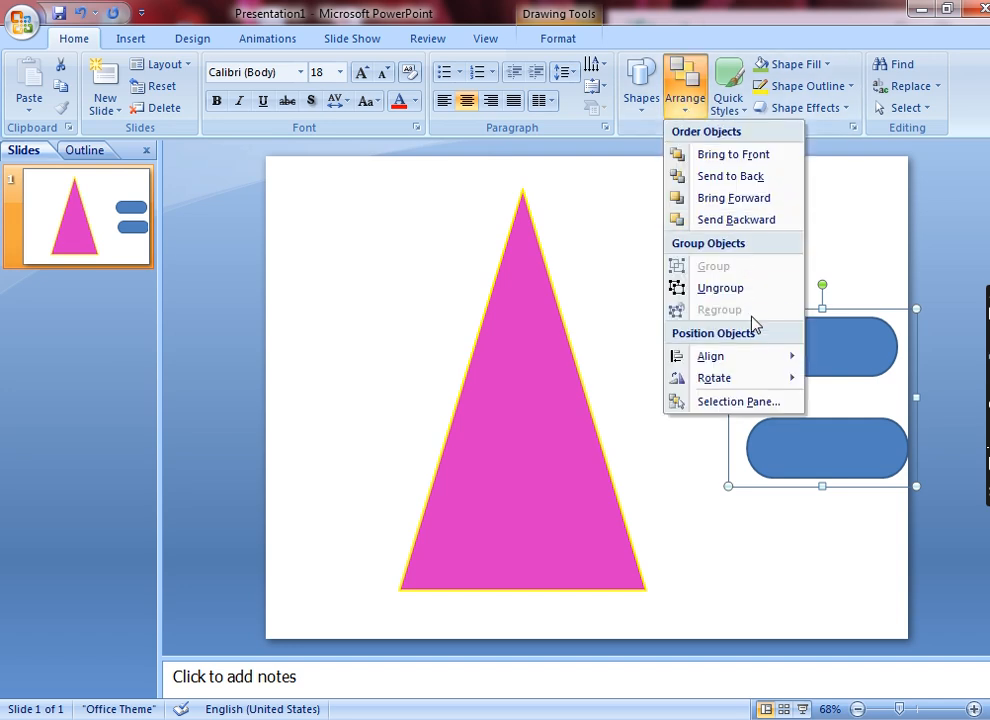
pyautogui.moveTo(757, 362)
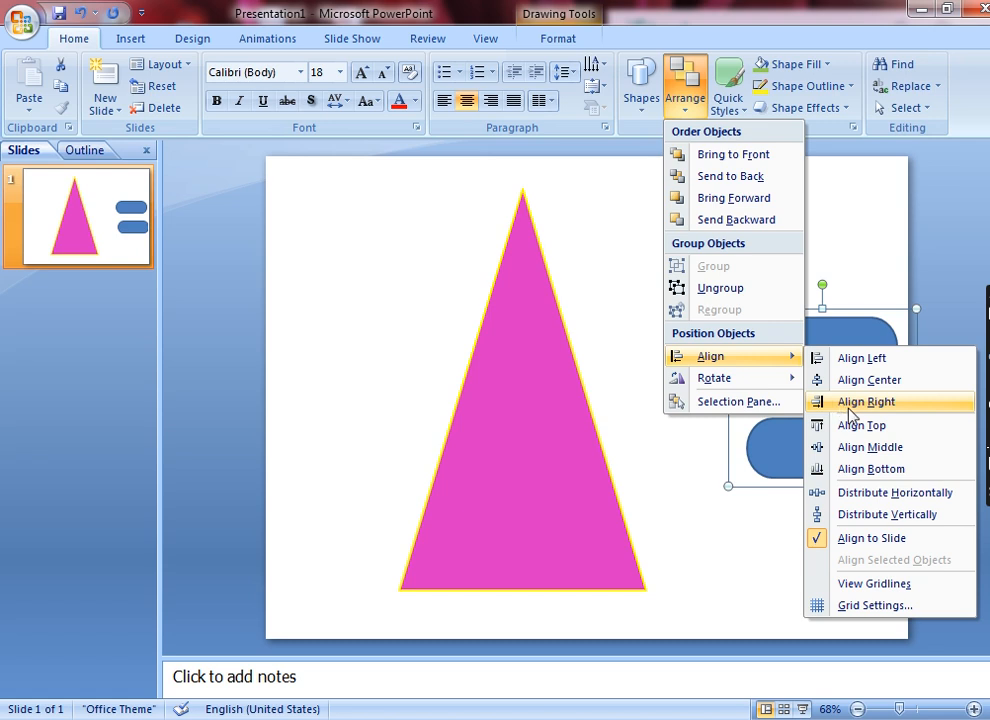
pyautogui.click(872, 469)
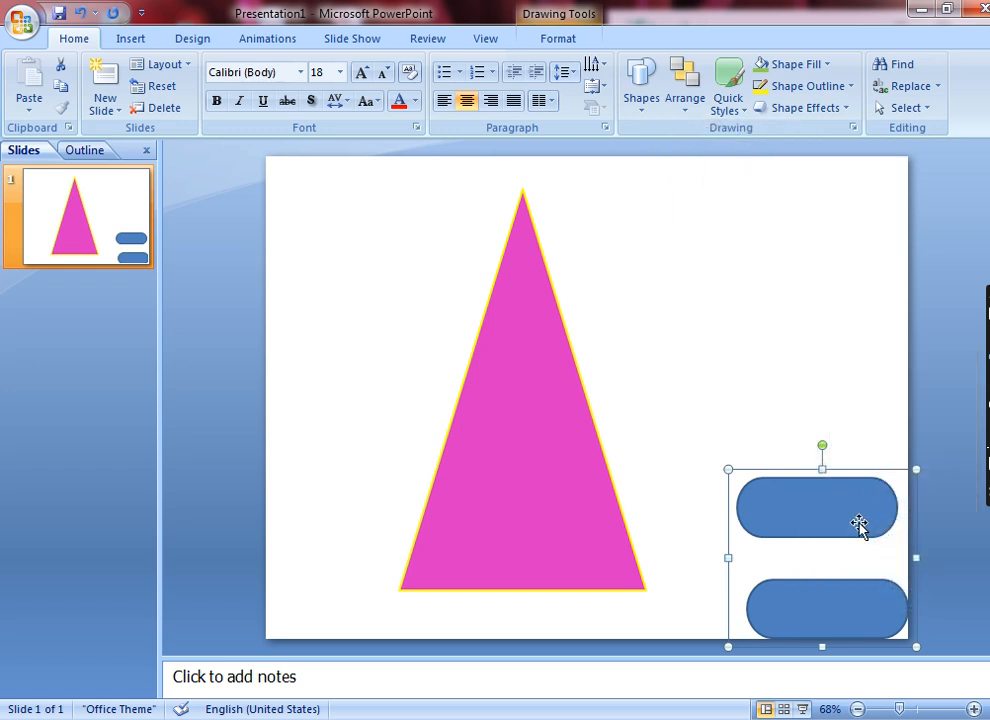
pyautogui.click(685, 95)
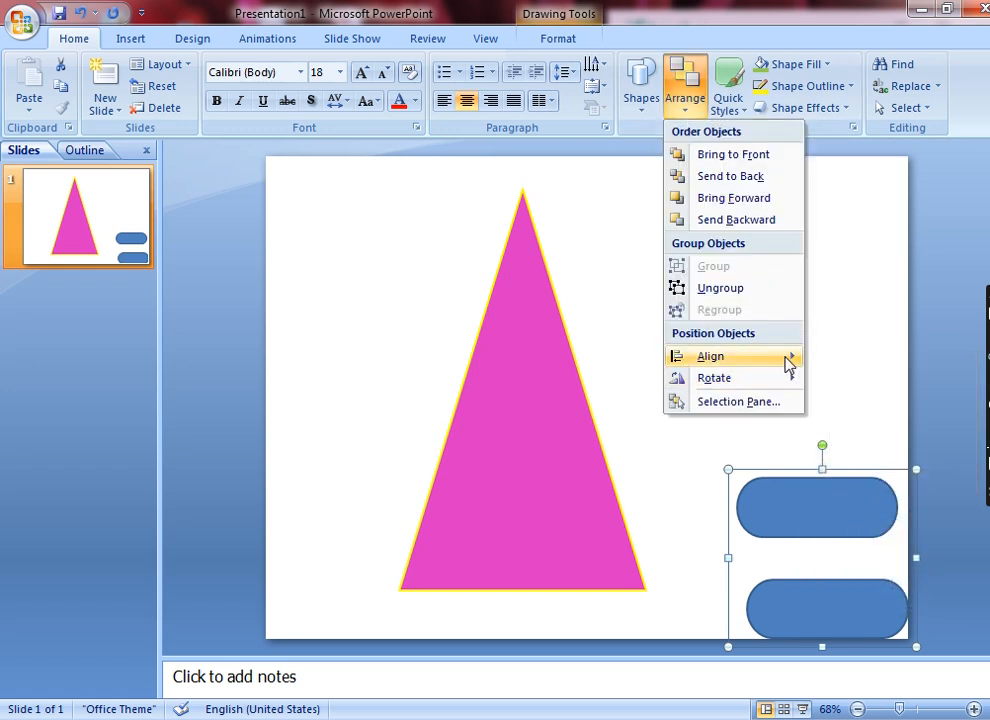
pyautogui.moveTo(787, 360)
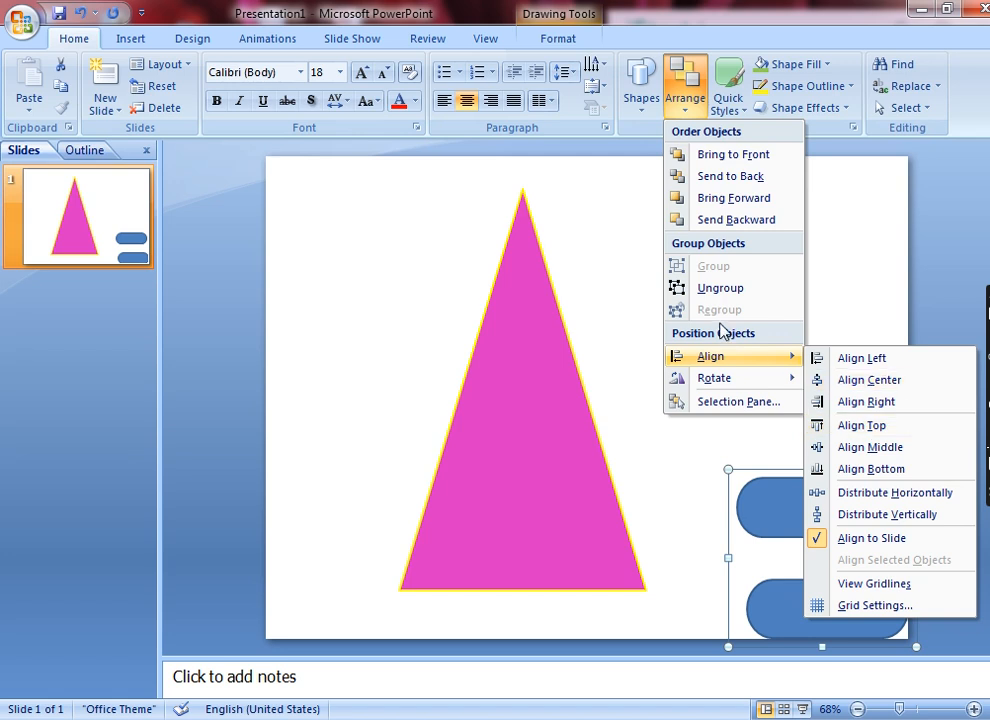
pyautogui.moveTo(701, 385)
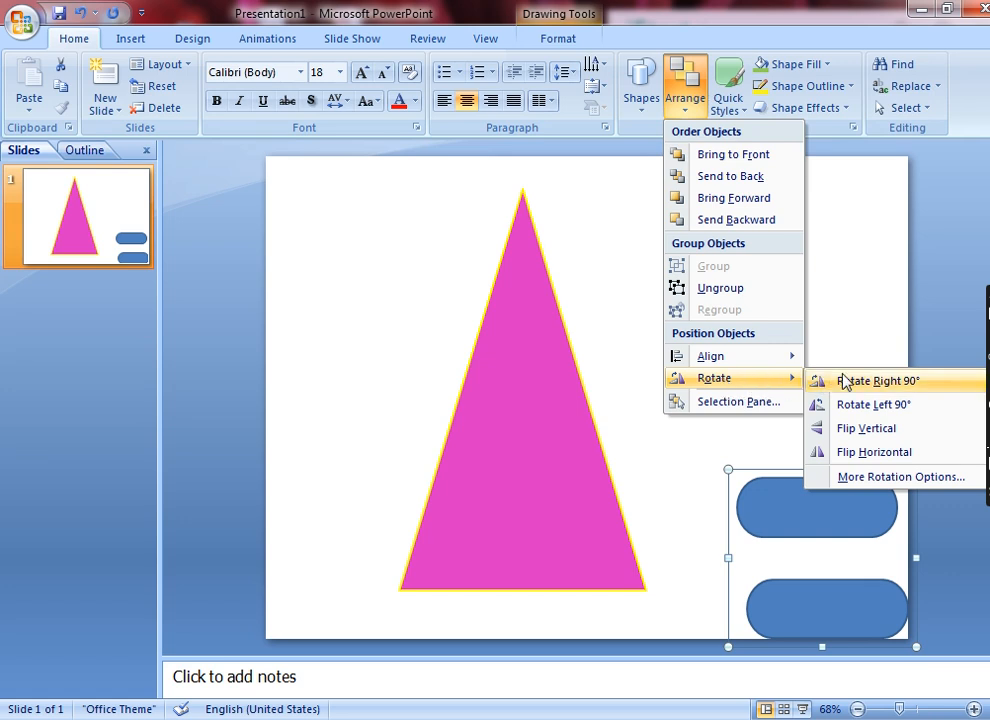
pyautogui.click(904, 537)
# Move the grouped rounded rectangles over the triangle's left edge and rotate the group left 90°.
pyautogui.moveTo(830, 570); pyautogui.dragTo(857, 546)
pyautogui.moveTo(830, 498); pyautogui.dragTo(433, 294)
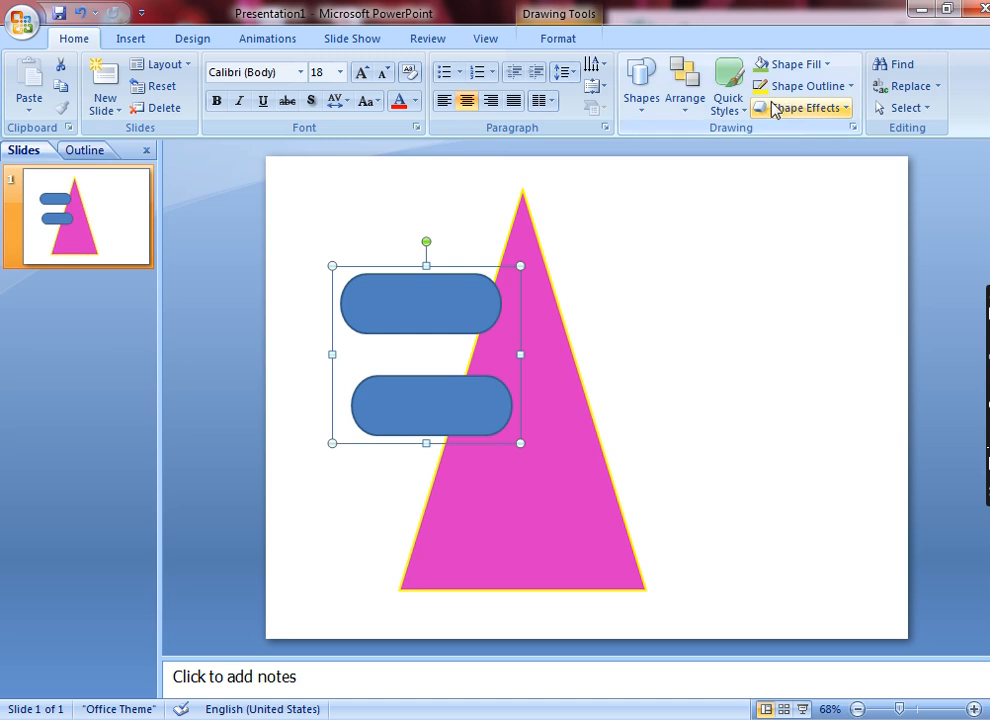
pyautogui.click(687, 100)
pyautogui.moveTo(765, 386)
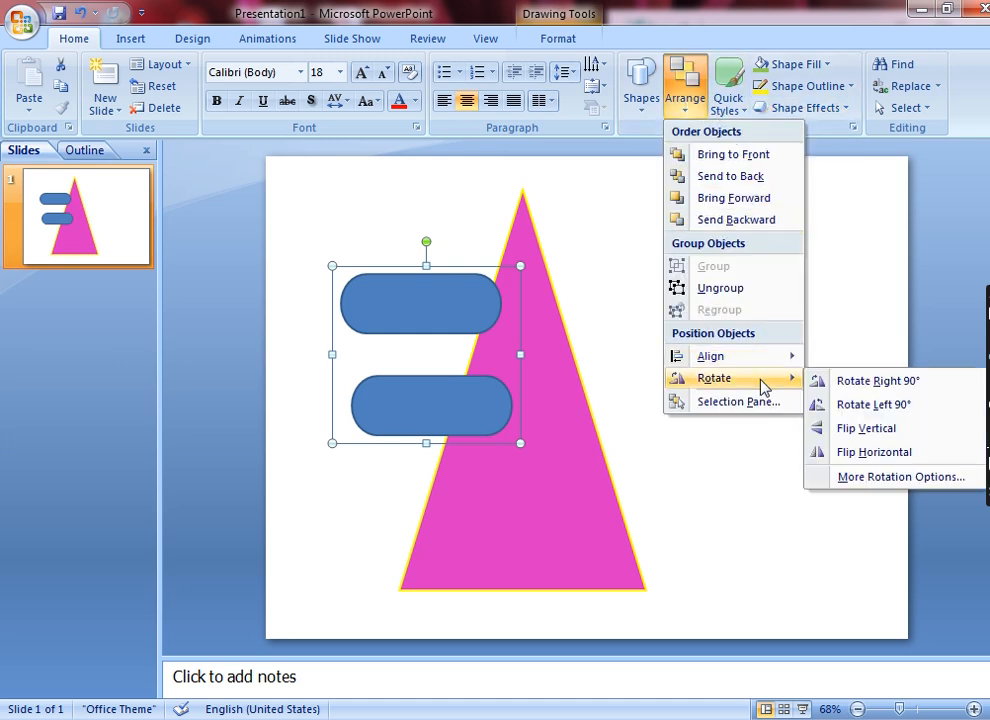
pyautogui.click(866, 404)
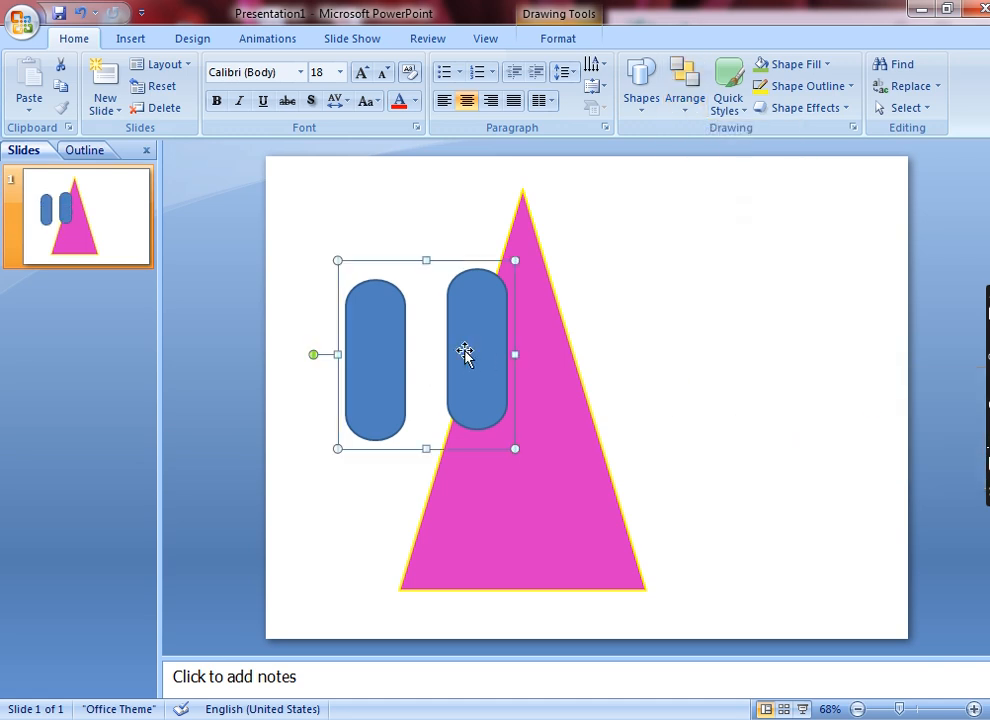
# Flip the grouped rounded rectangles horizontally.
pyautogui.click(685, 112)
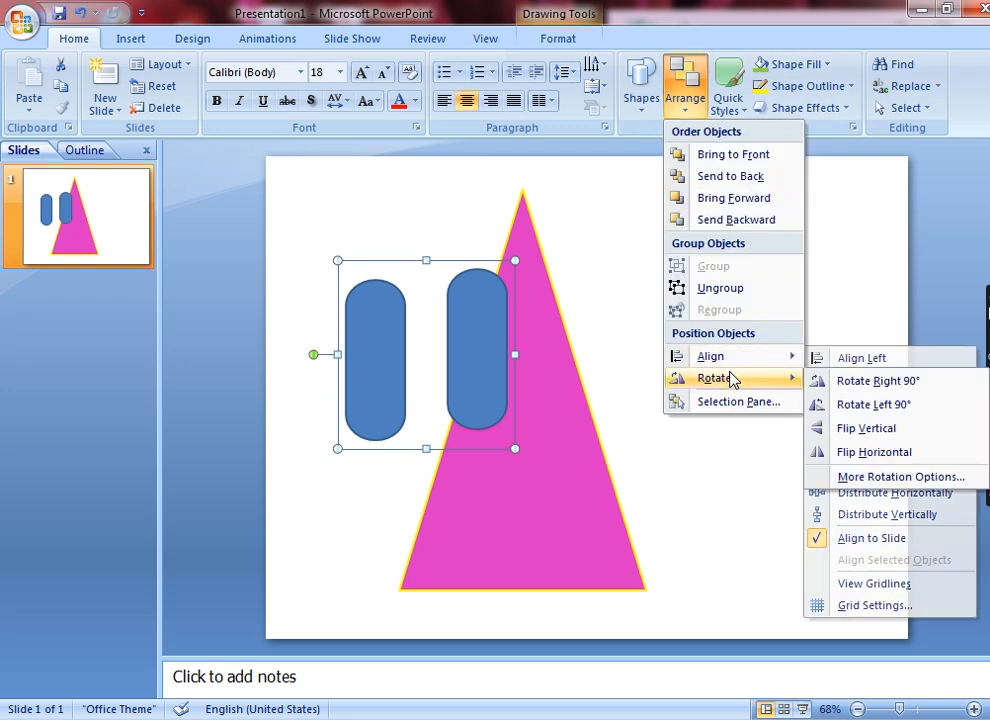
pyautogui.click(858, 455)
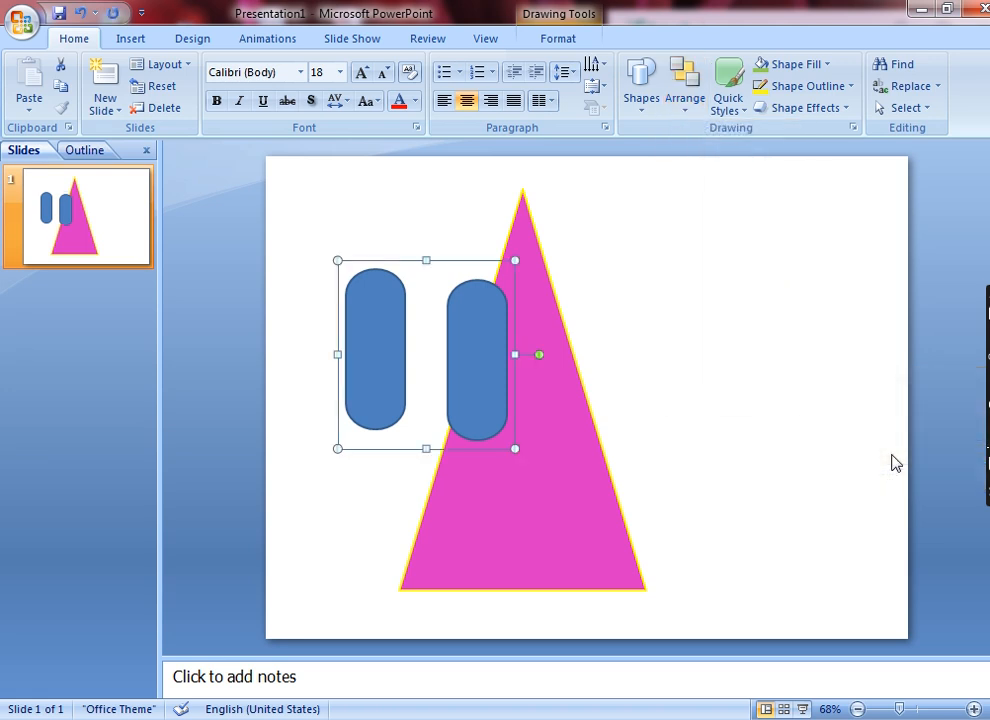
pyautogui.click(687, 105)
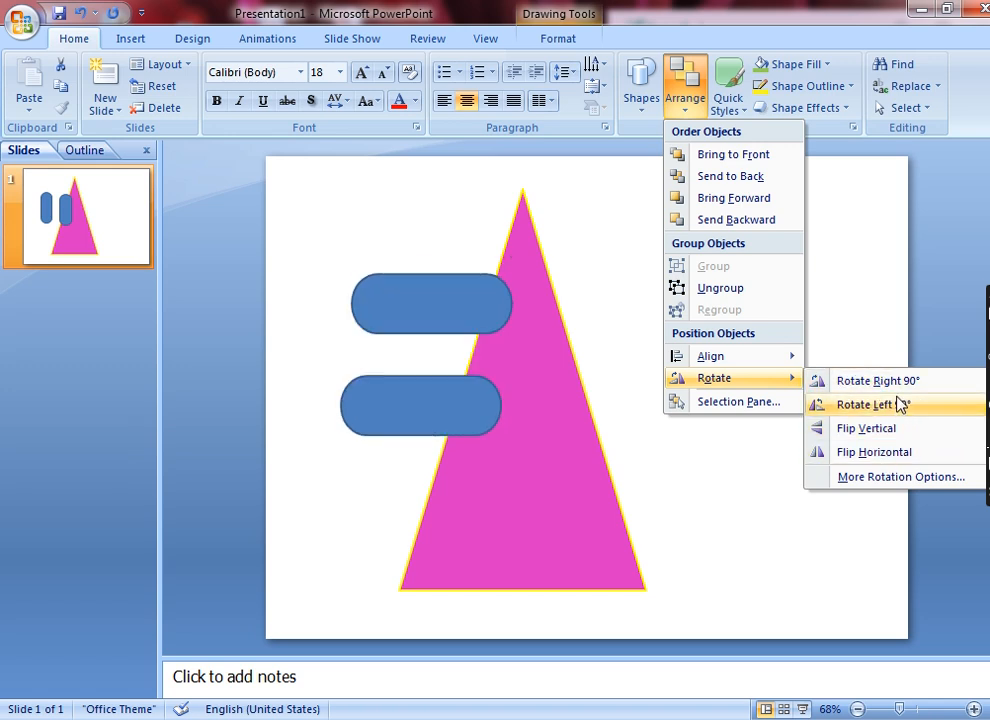
pyautogui.click(734, 456)
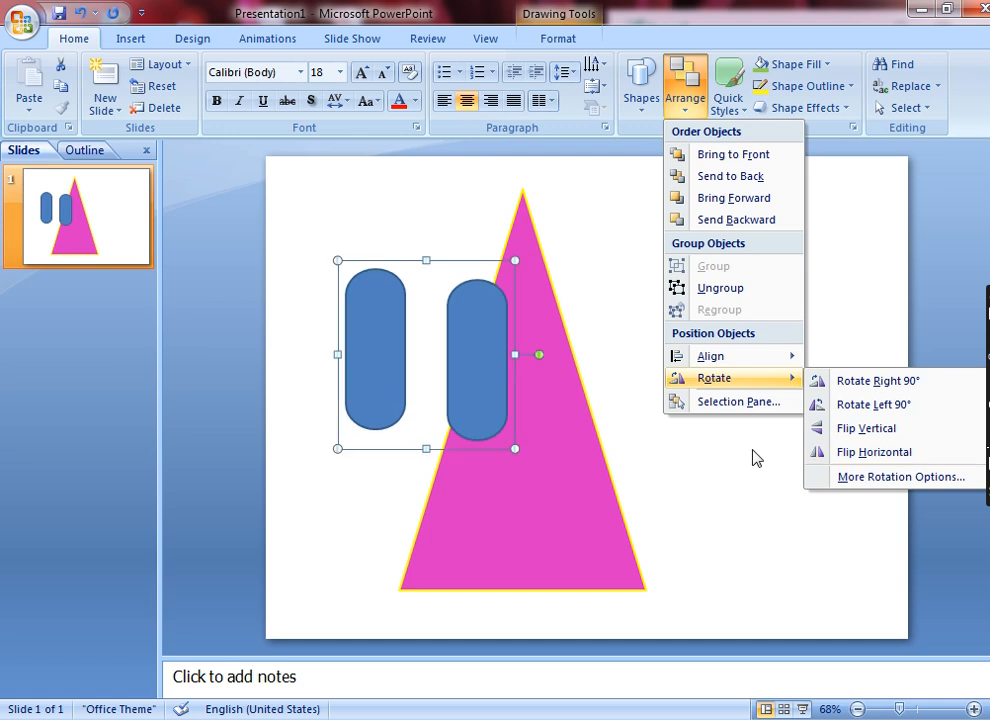
# Apply the quick style with a teal fill and white outline to the grouped rounded rectangles.
pyautogui.click(733, 96)
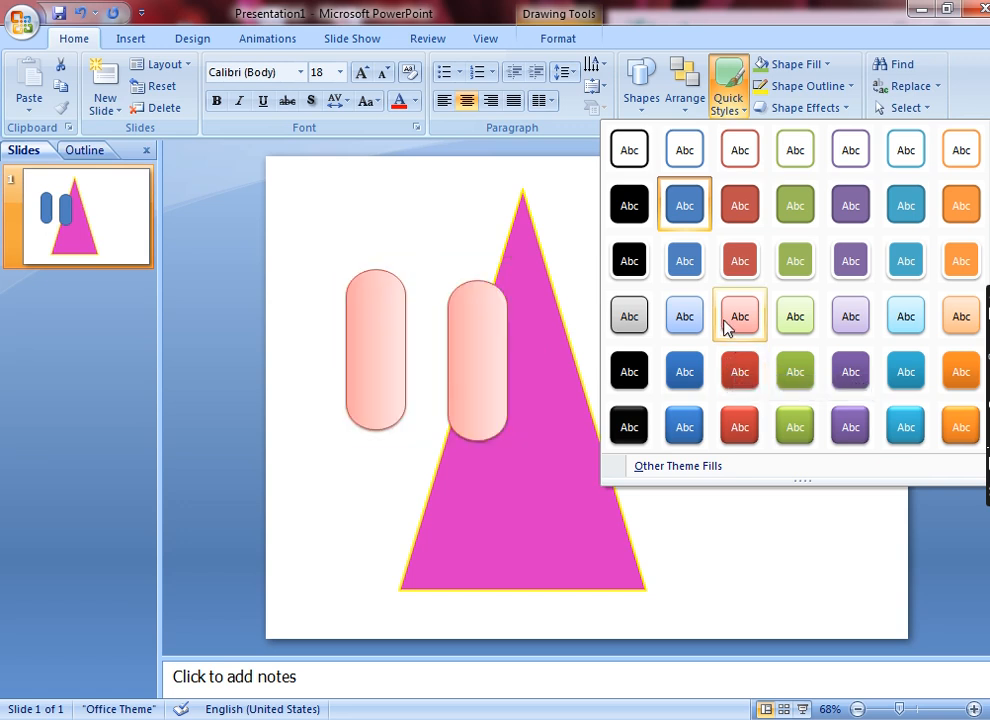
pyautogui.click(900, 266)
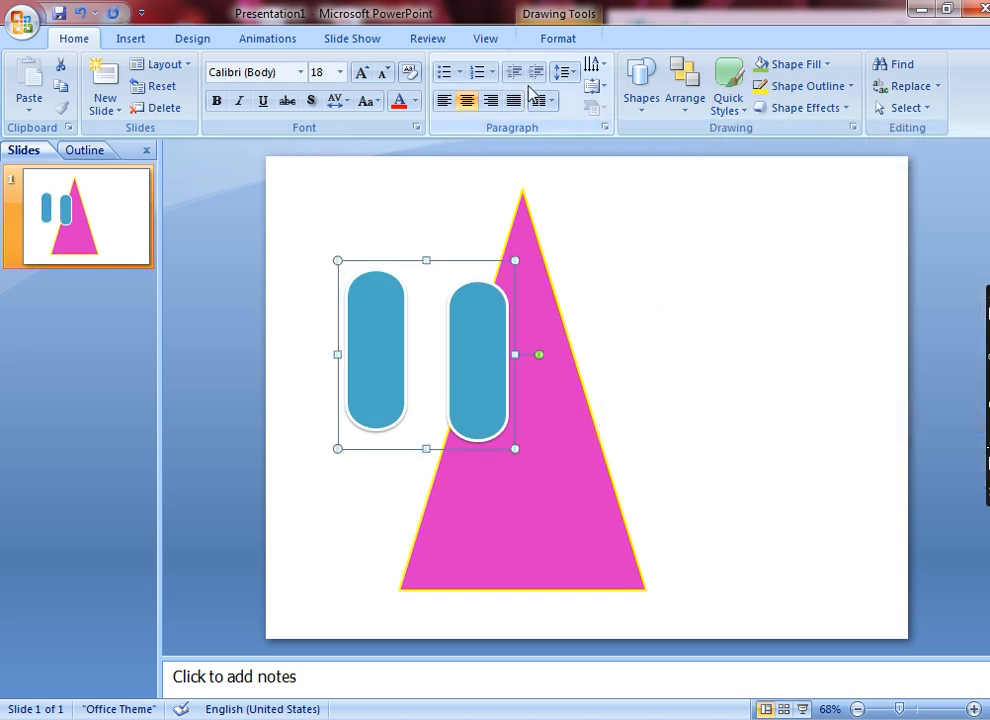
# Fill the grouped rounded rectangles with a hot pink from the standard palette of additional fill colors, at 0 % transparency.
pyautogui.click(556, 40)
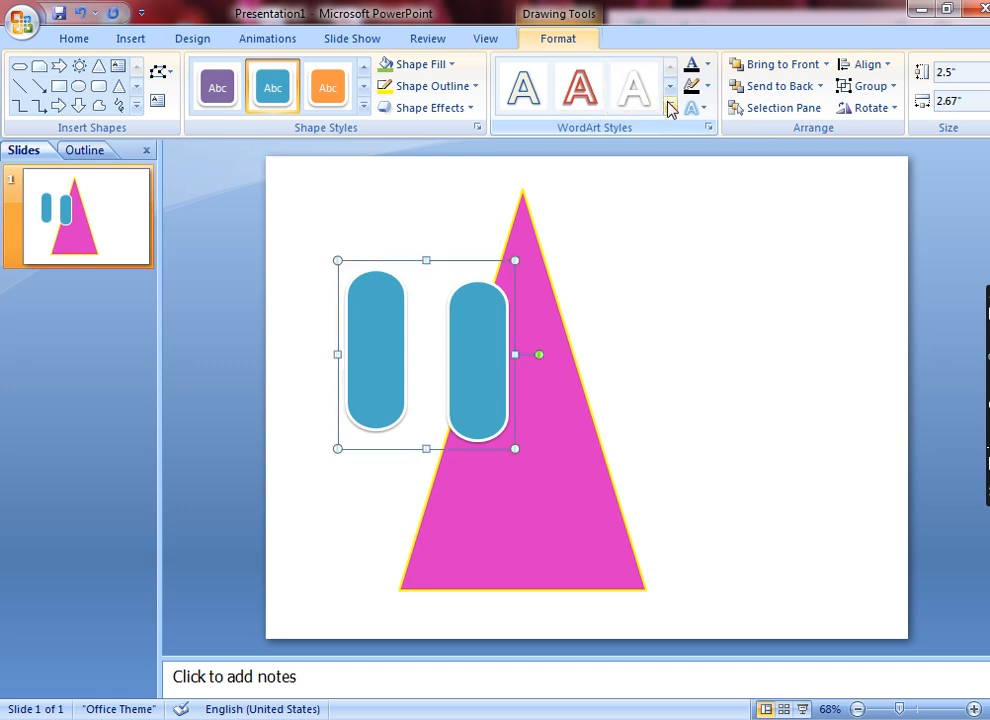
pyautogui.click(430, 64)
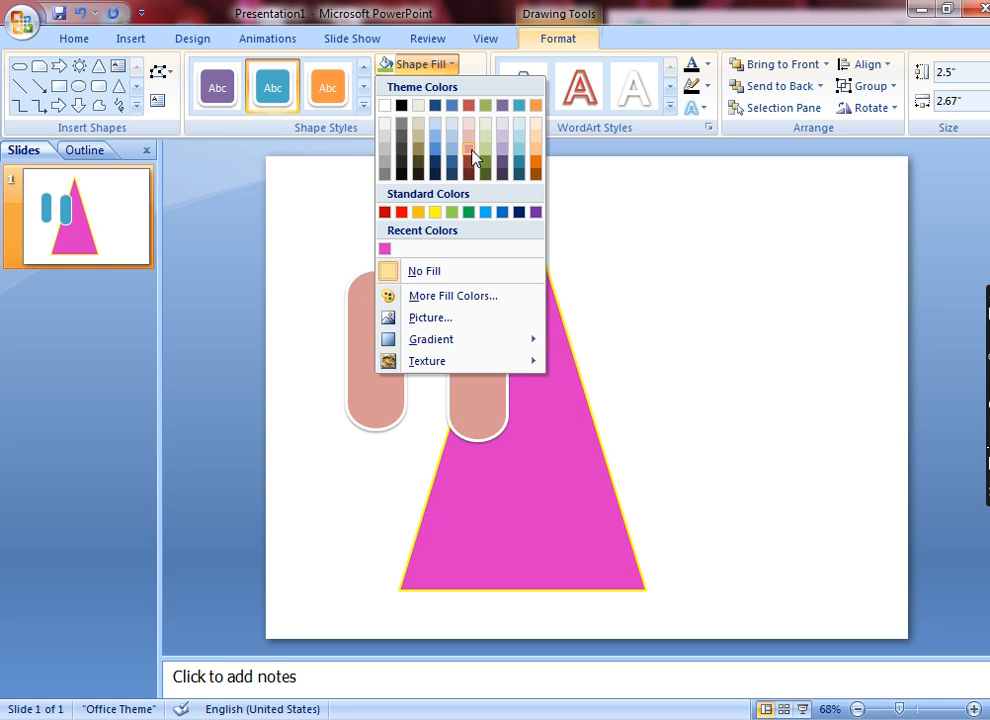
pyautogui.click(398, 297)
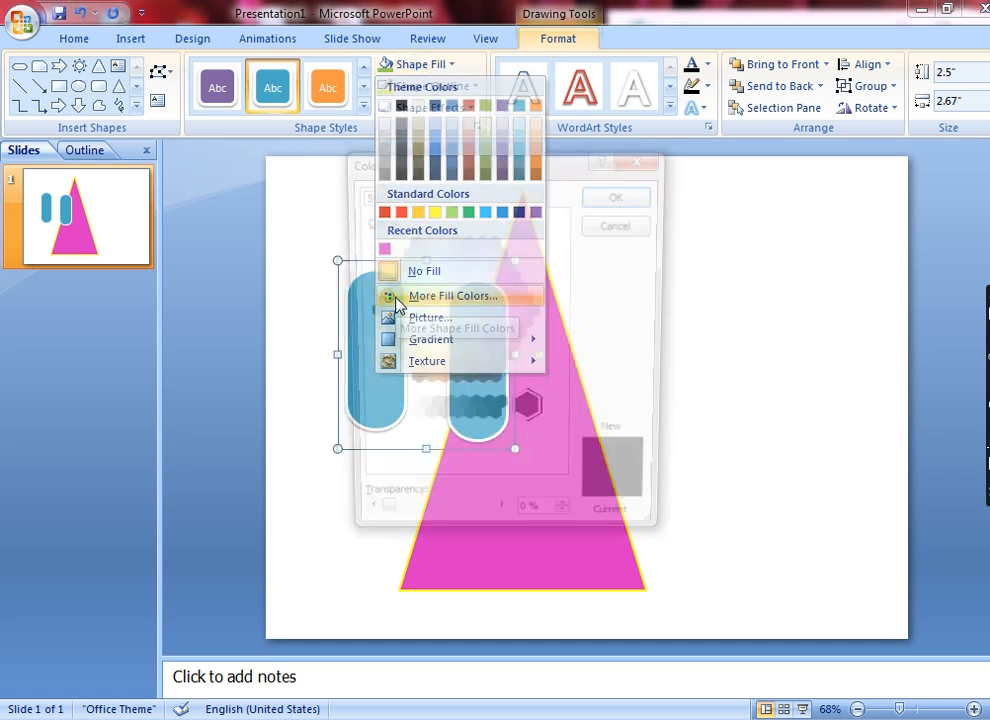
pyautogui.click(466, 312)
pyautogui.click(493, 336)
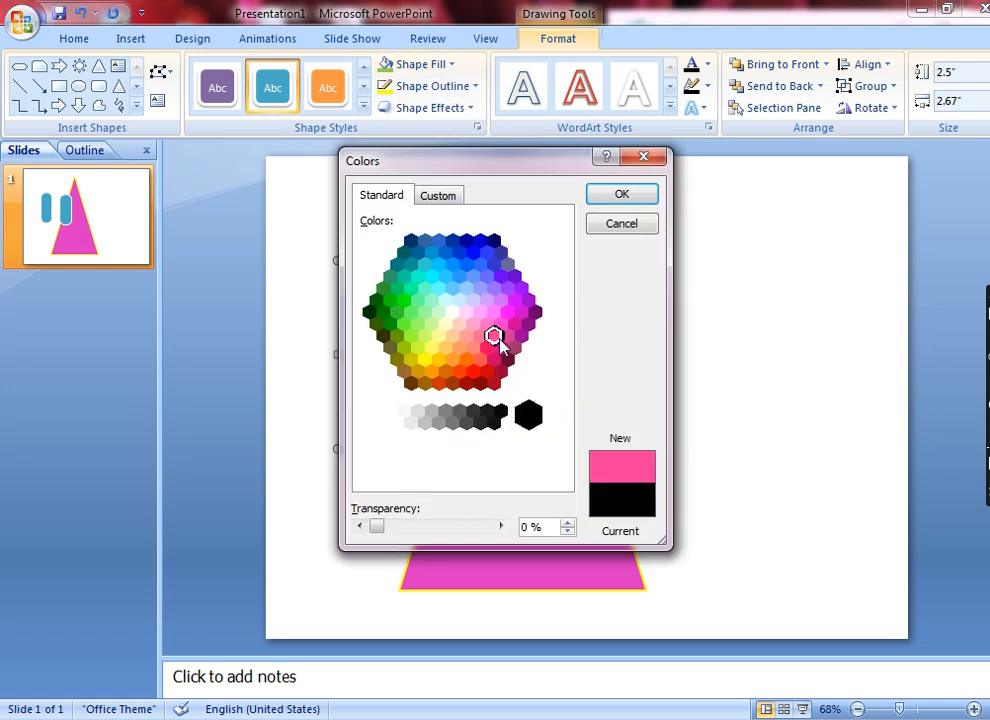
pyautogui.click(624, 197)
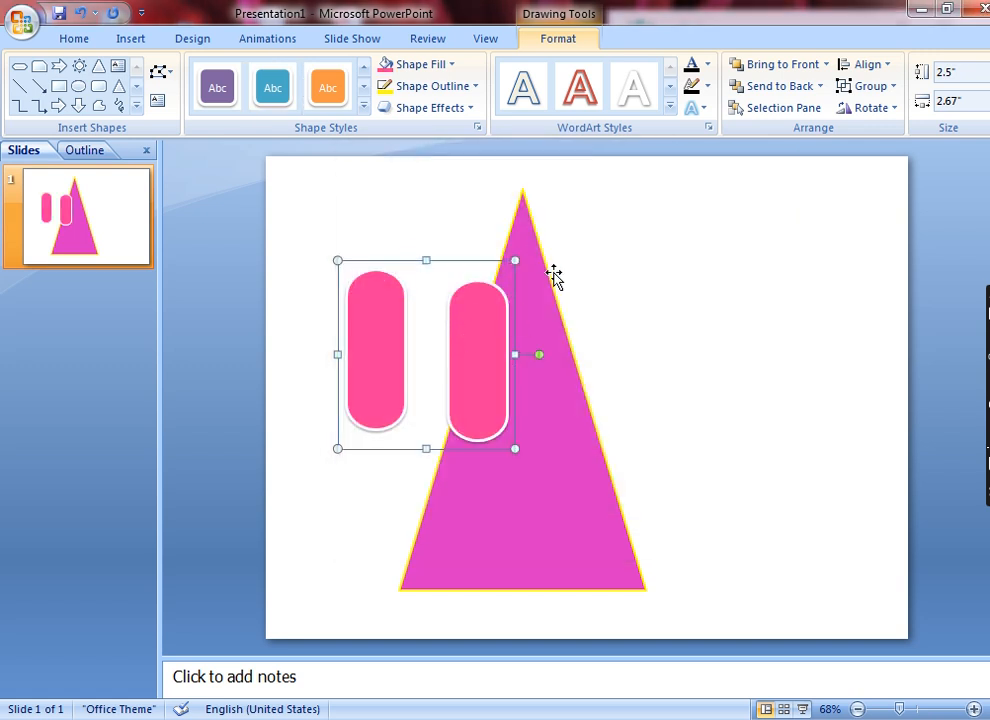